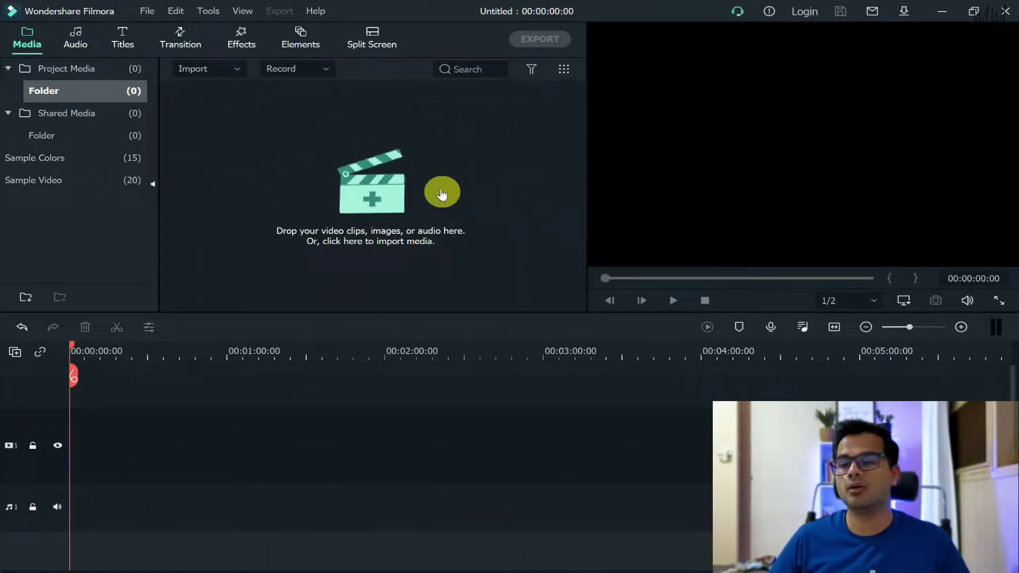
Import VID_20210805_183834 and place it on video track 1, keeping project settings.
click(437, 129)
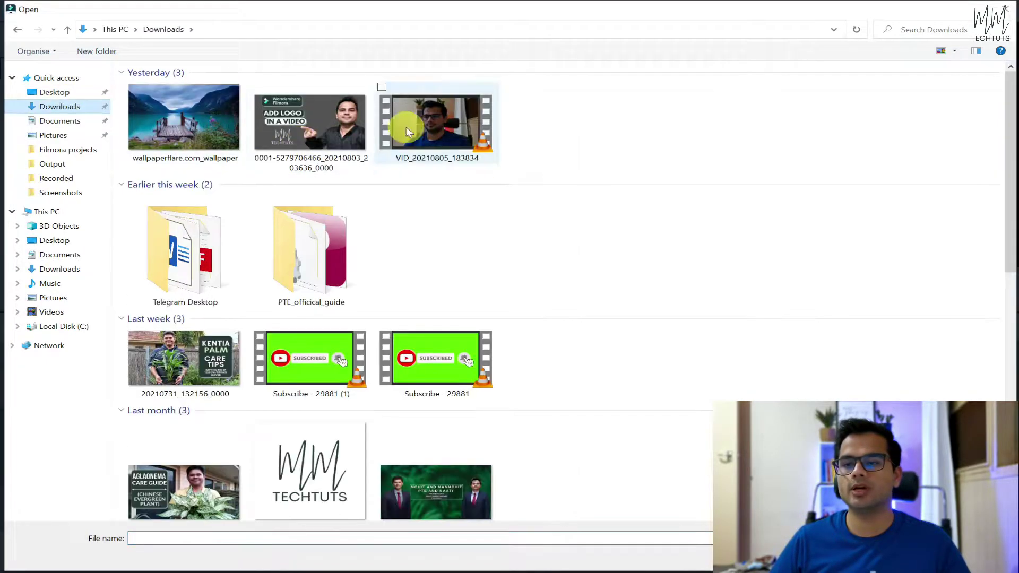
double_click(441, 120)
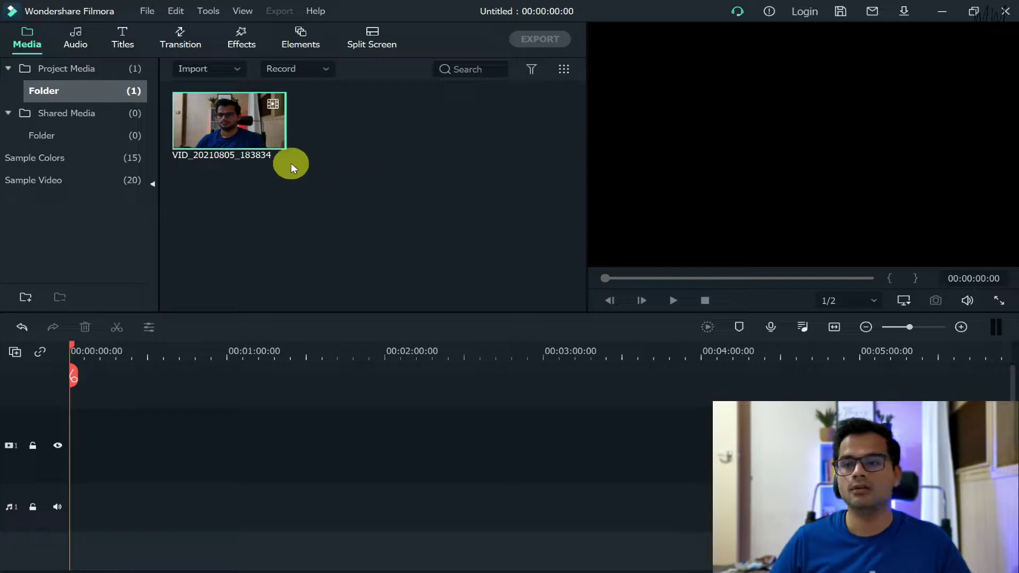
mouse_move(206, 120)
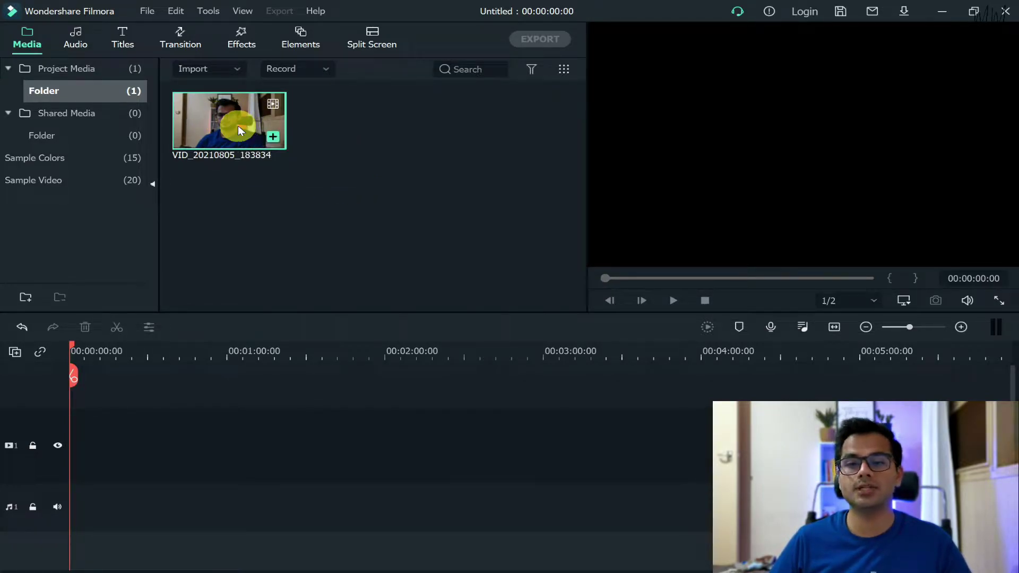
drag(238, 125, 53, 491)
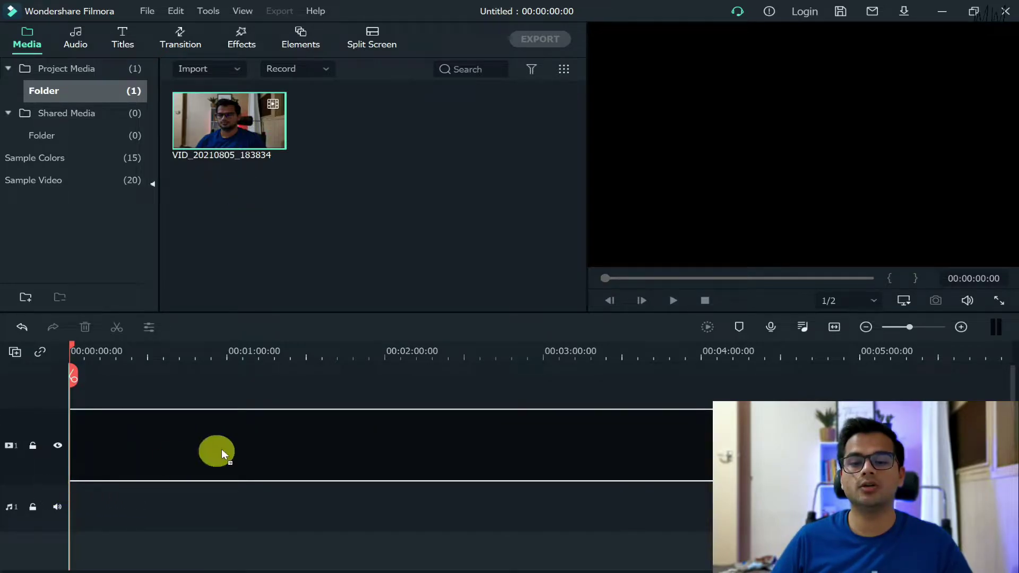
drag(221, 450, 222, 450)
click(632, 317)
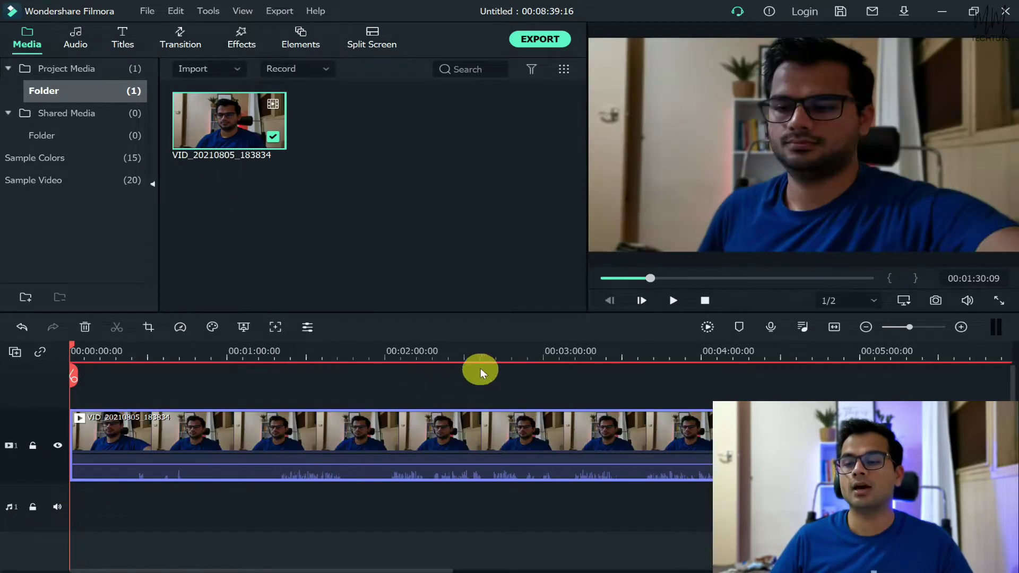
Zoom the timeline out, then back in around the playhead at about 00:01:14.
drag(481, 371, 257, 374)
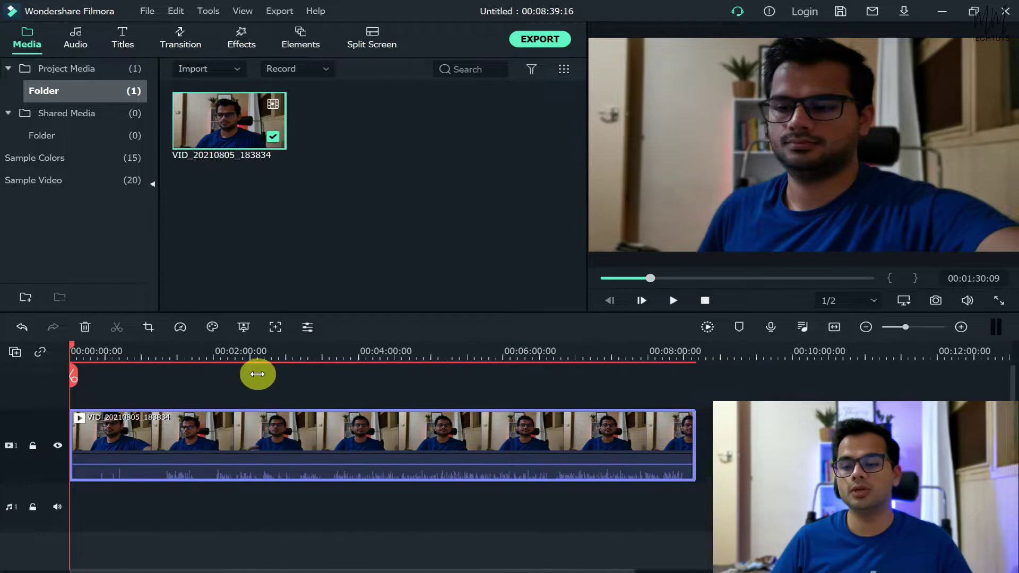
click(160, 357)
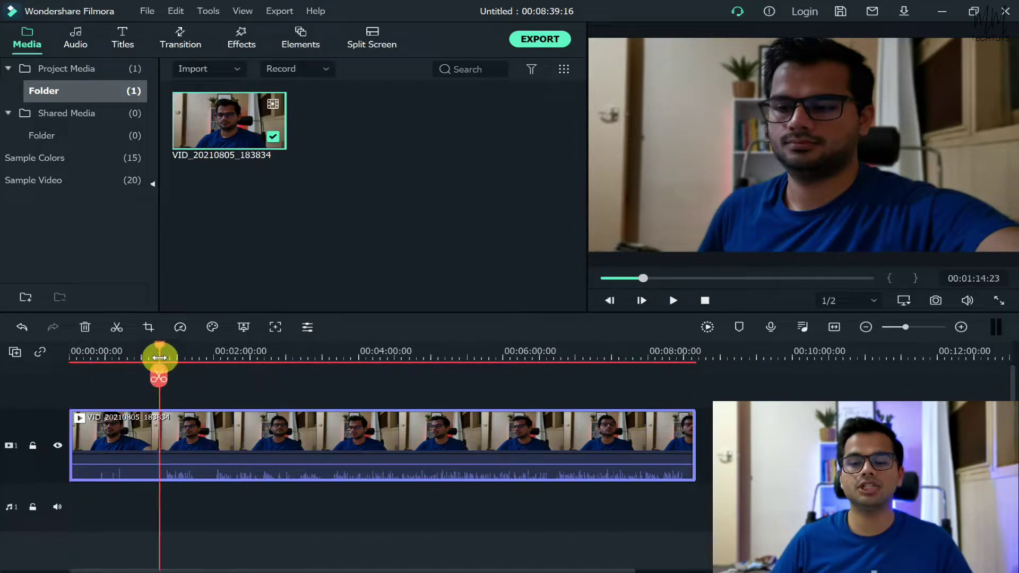
drag(159, 357, 397, 349)
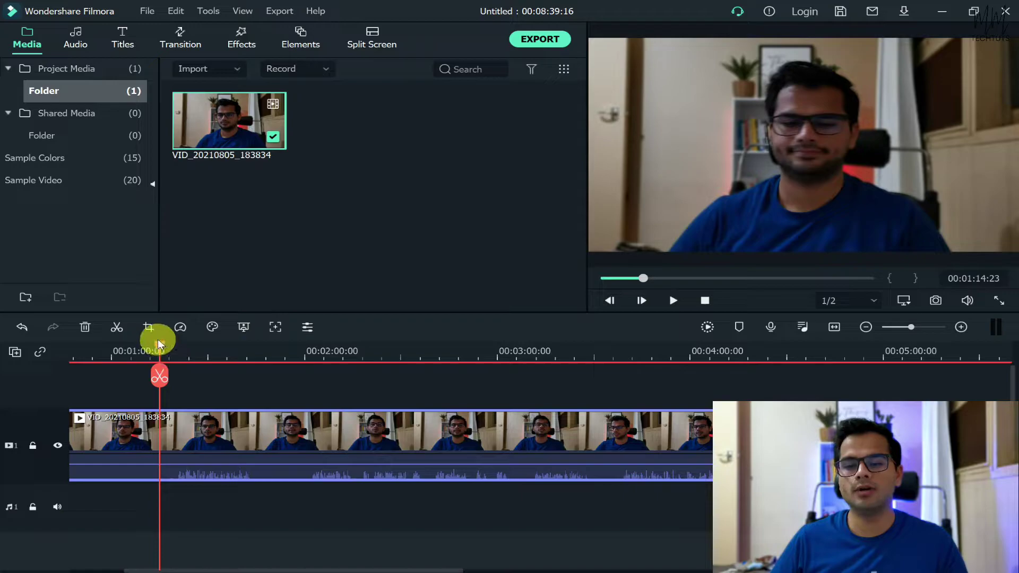
Split the clip at 00:01:20:20 and again at 00:01:43:18.
click(171, 350)
drag(173, 351, 178, 350)
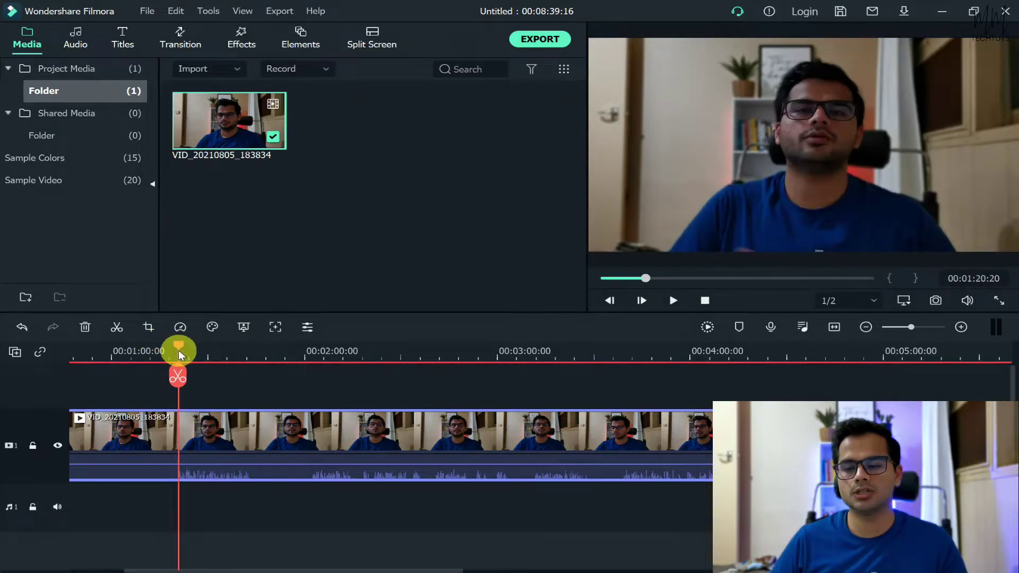
click(178, 376)
click(253, 348)
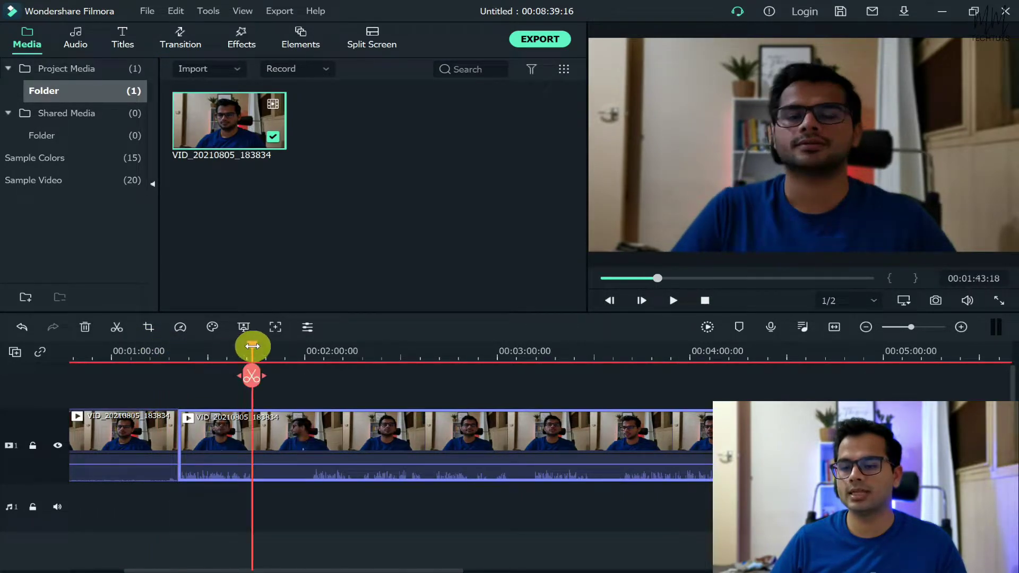
click(253, 375)
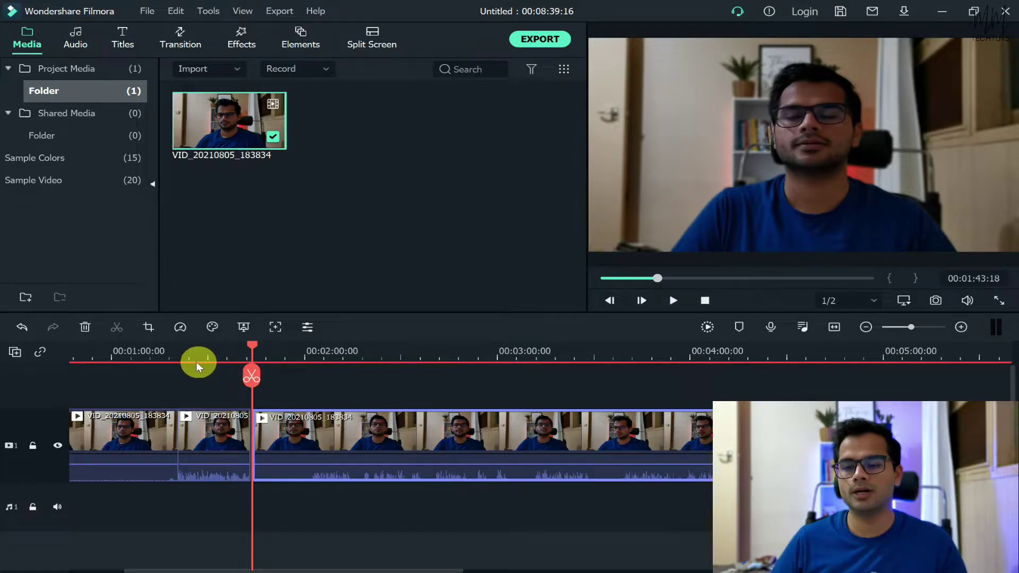
Play back the middle section from 00:01:20:20 to preview it.
click(179, 353)
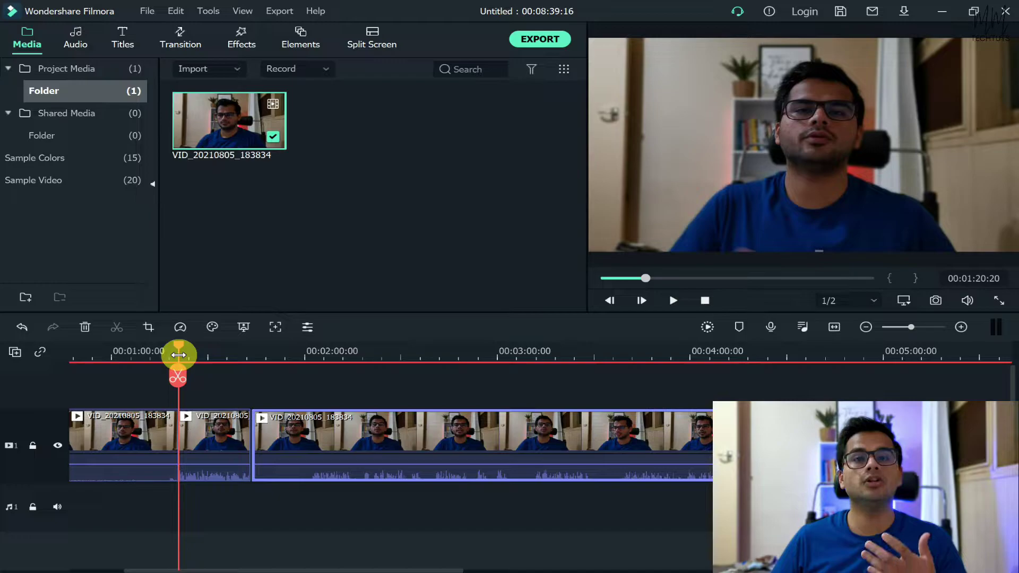
key(space)
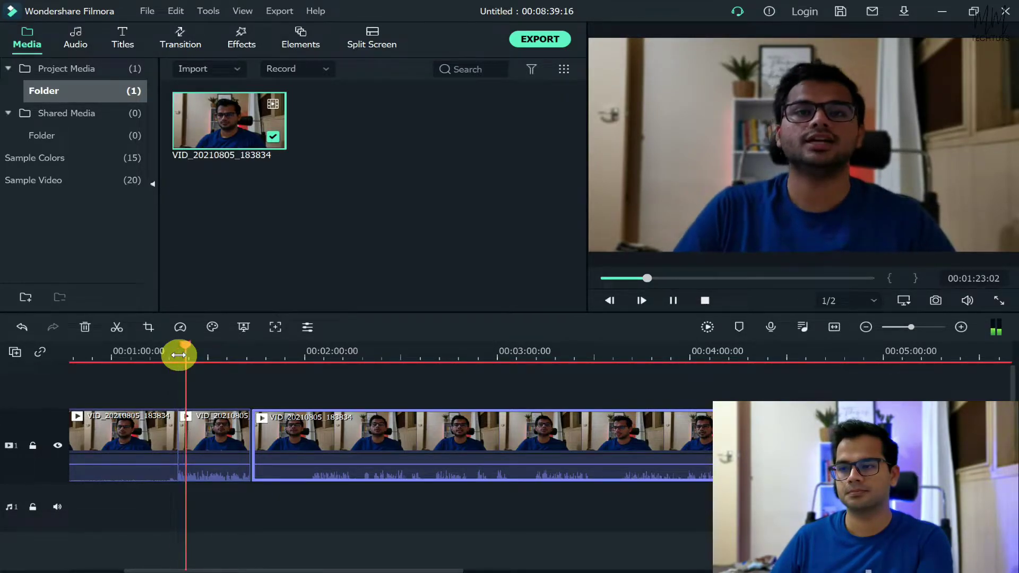
drag(191, 346, 177, 348)
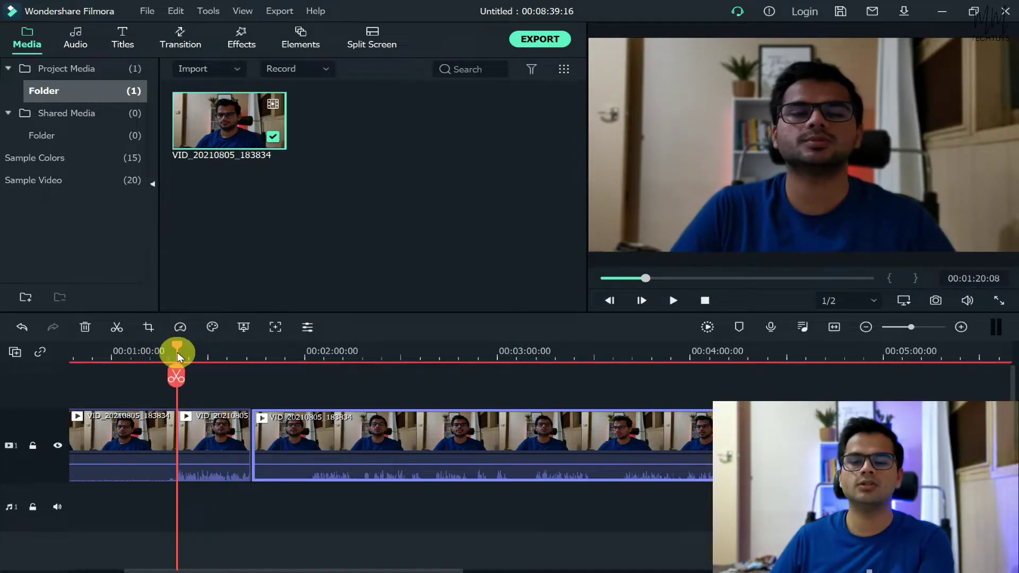
Open the middle clip's audio settings and try raising its pitch to 3.00.
double_click(211, 444)
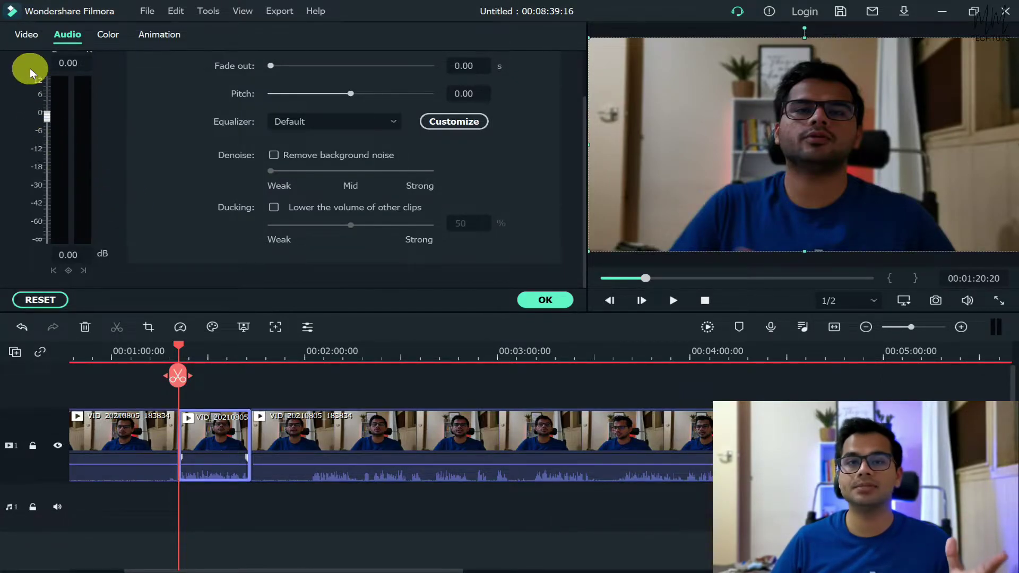
scroll(213, 169, up, 2)
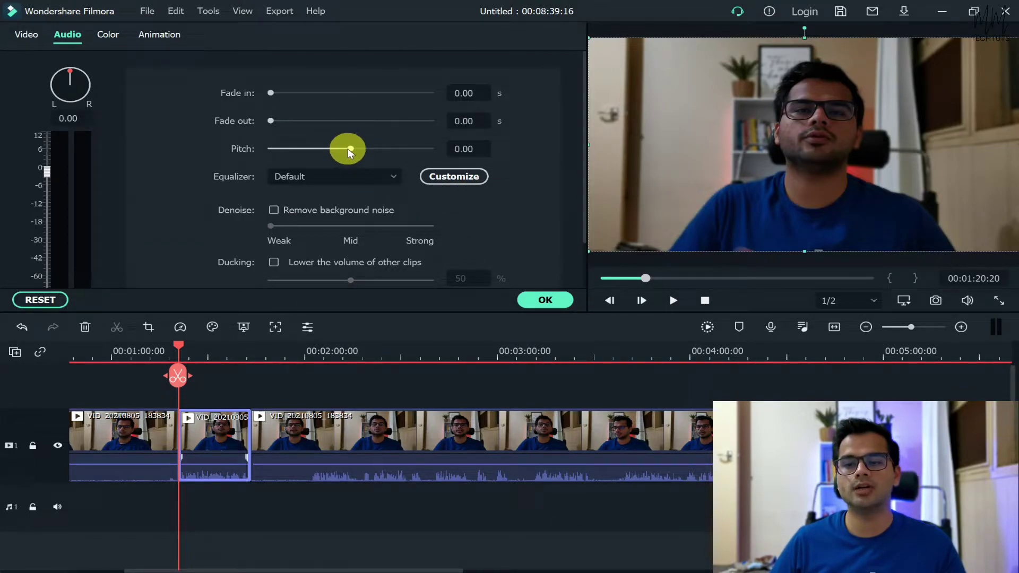
drag(351, 152, 371, 150)
click(676, 299)
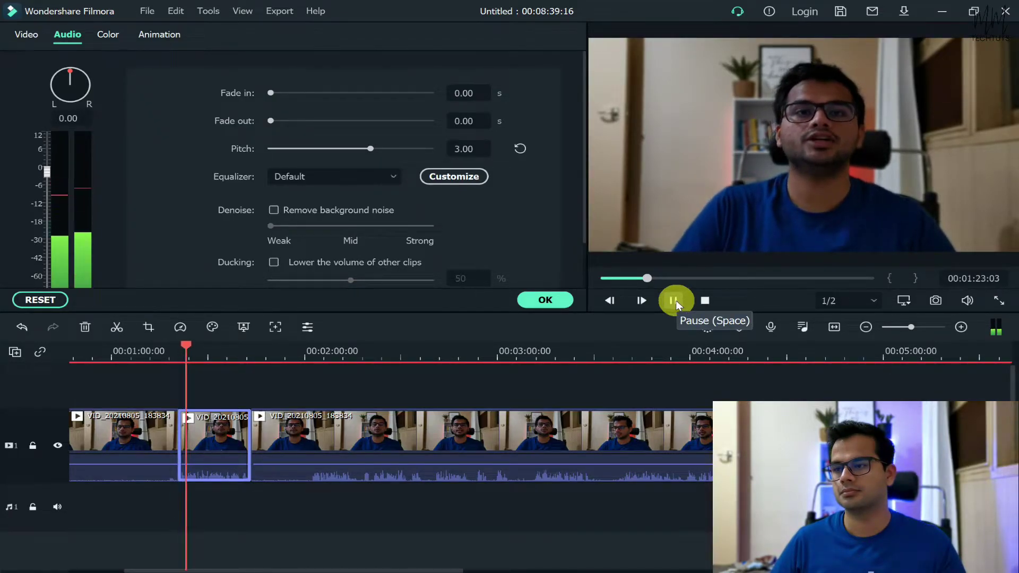
click(675, 301)
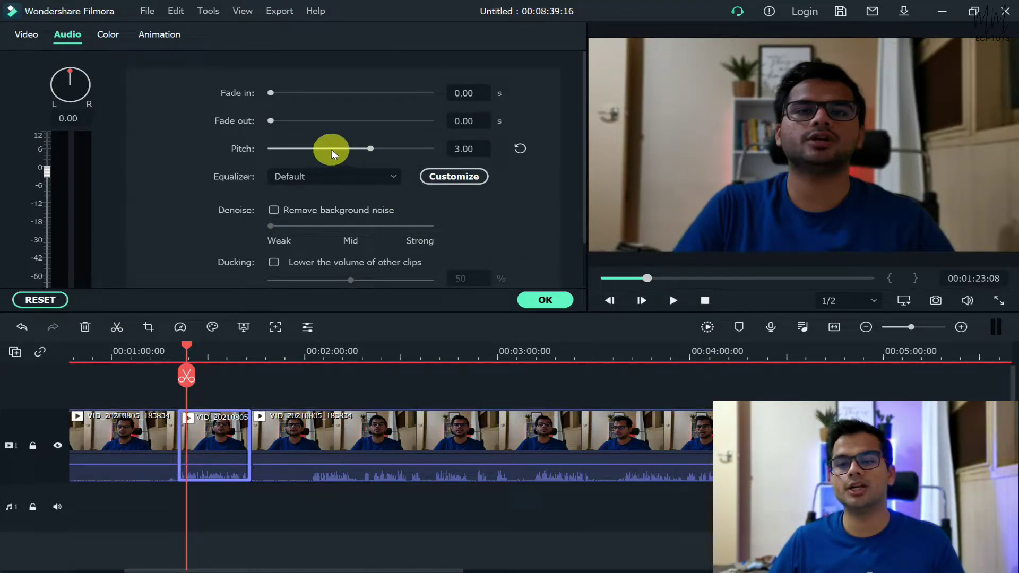
Lower the middle clip's pitch to -2.00 and play the section to hear it.
drag(332, 151, 334, 153)
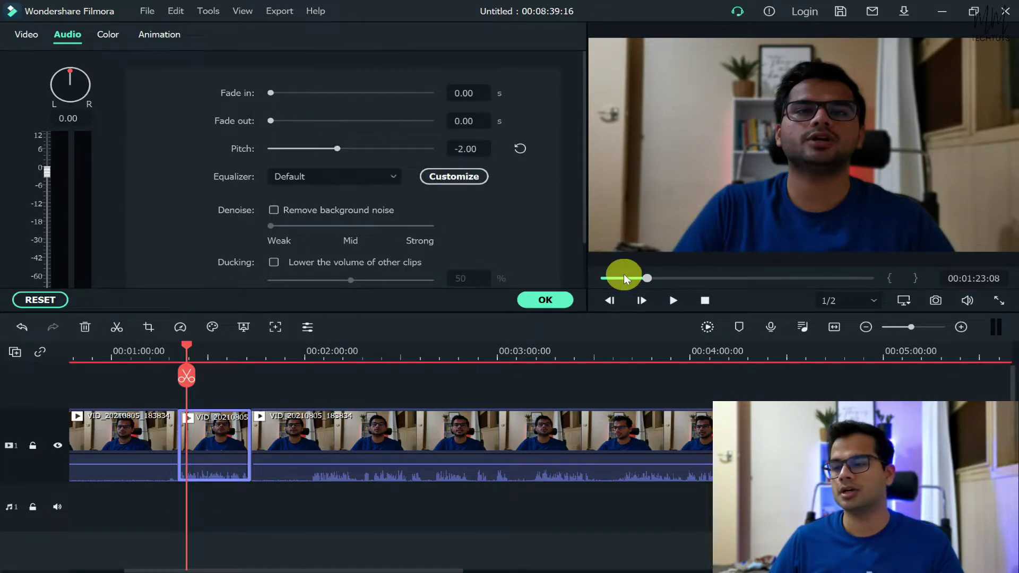
drag(193, 343, 182, 348)
click(673, 300)
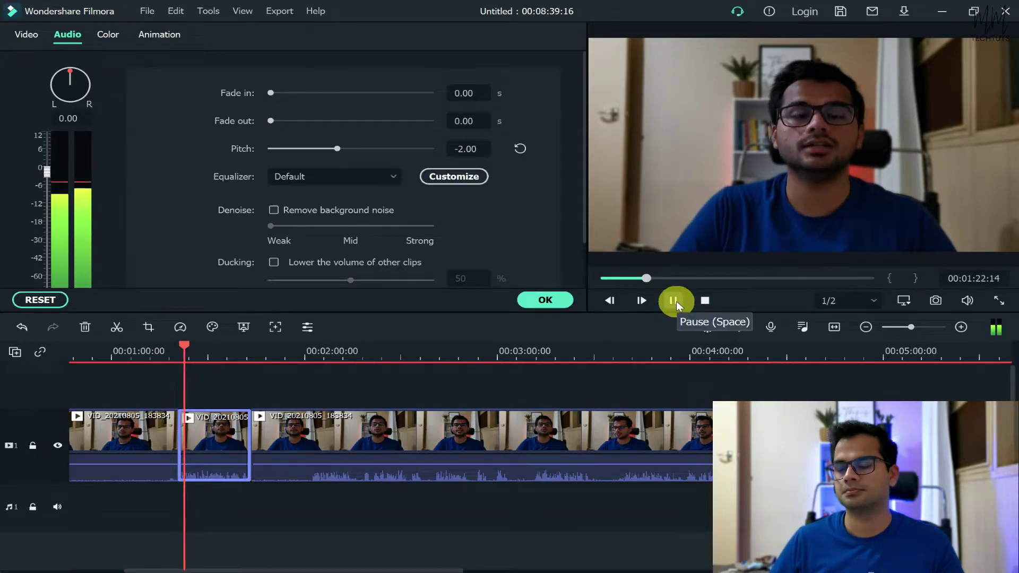
click(674, 301)
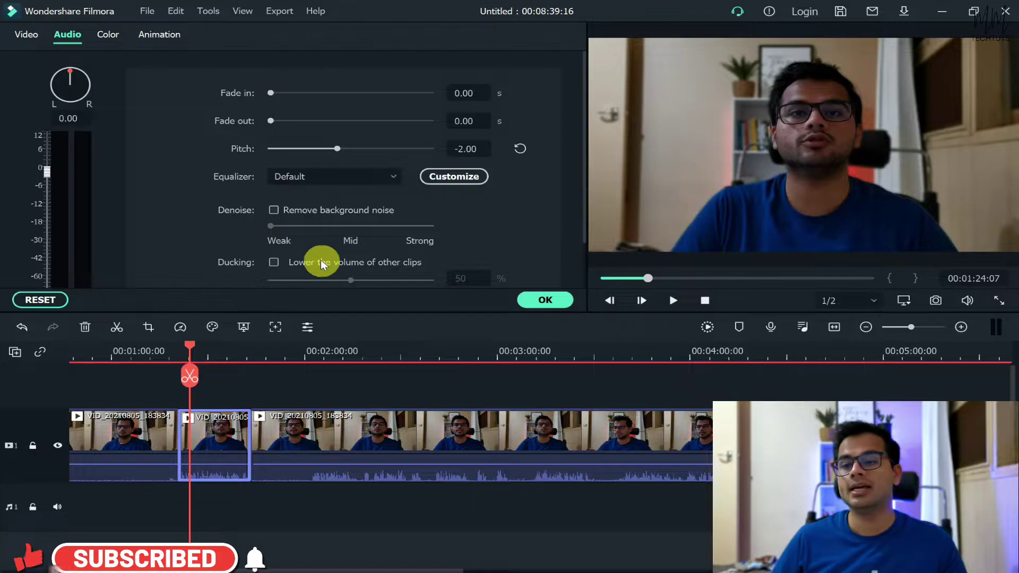
Browse the equalizer presets without picking one, then open Customize Equalizer showing ten bands at 0.00.
click(340, 178)
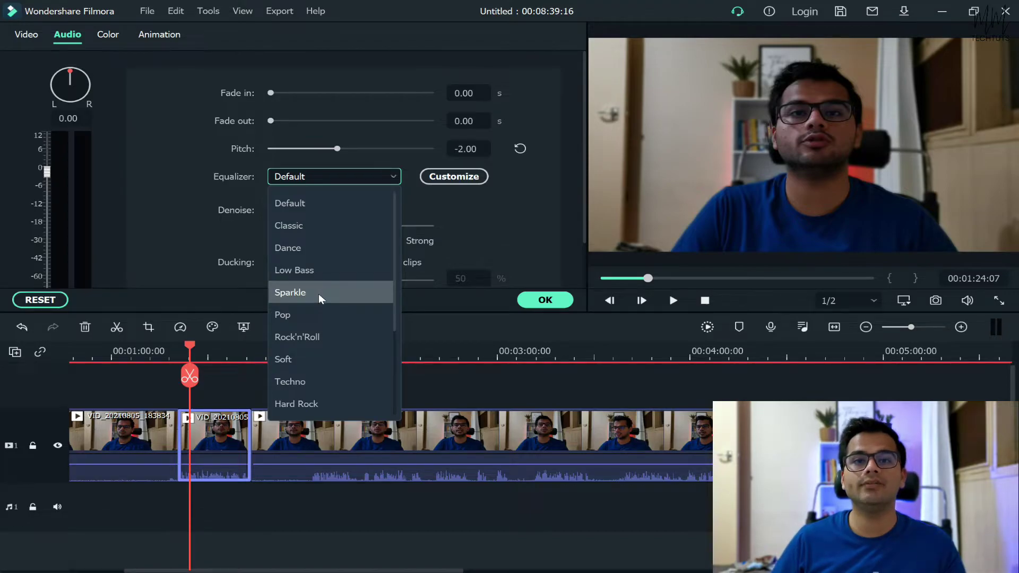
scroll(321, 297, down, 3)
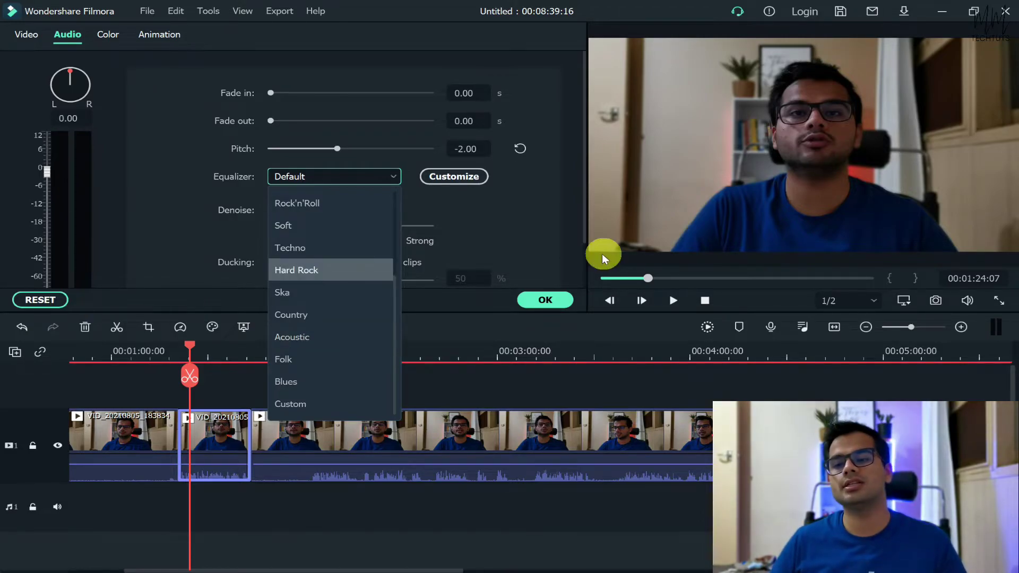
scroll(294, 269, up, 2)
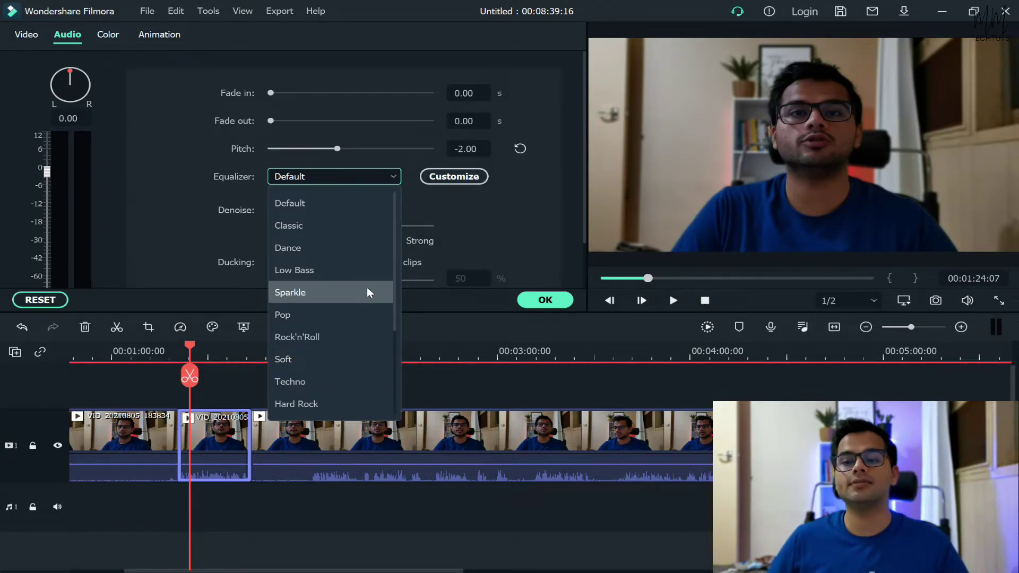
scroll(327, 340, down, 2)
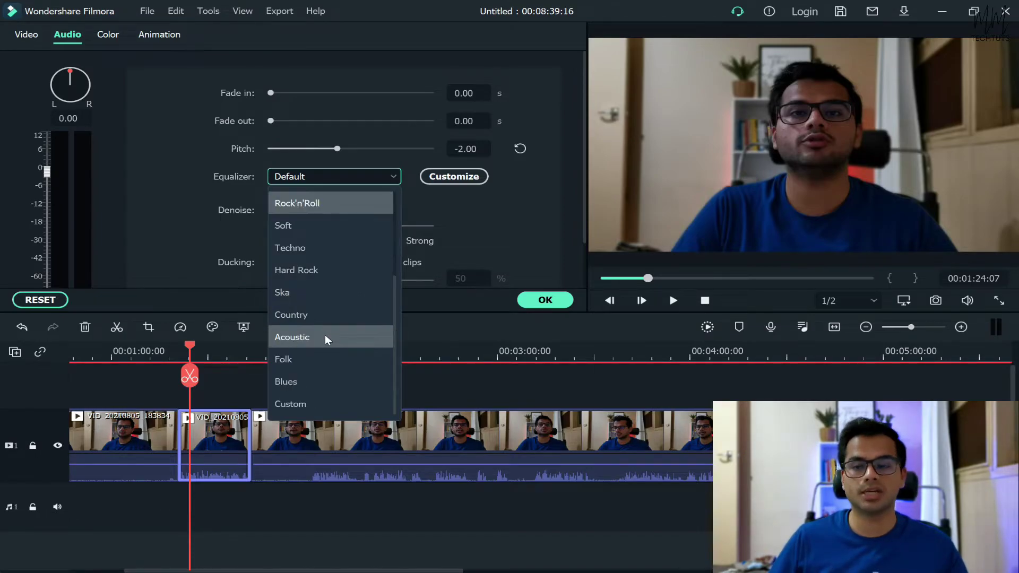
click(342, 390)
click(462, 178)
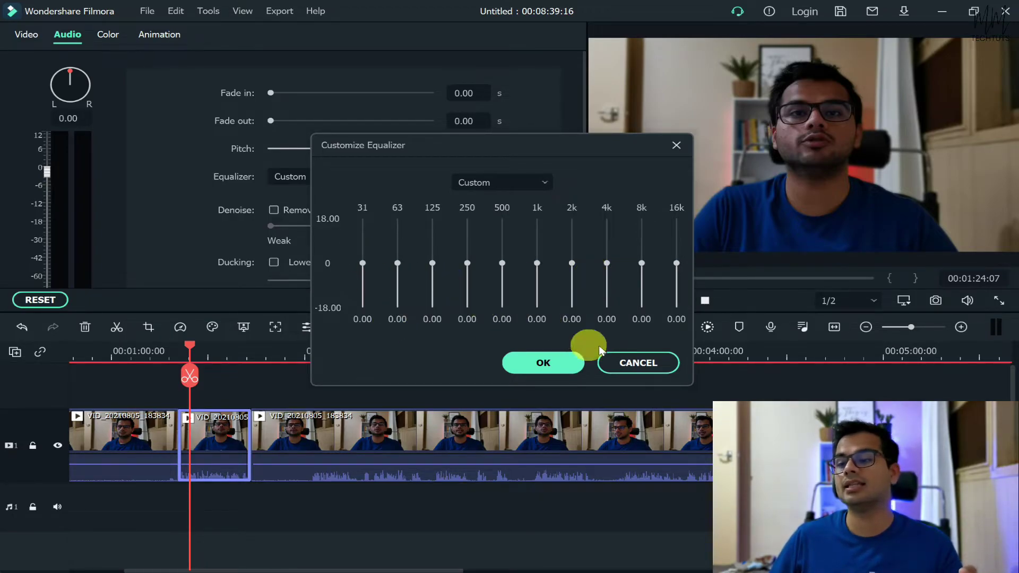
Cancel the custom equalizer and enable Remove background noise at Strong.
click(640, 362)
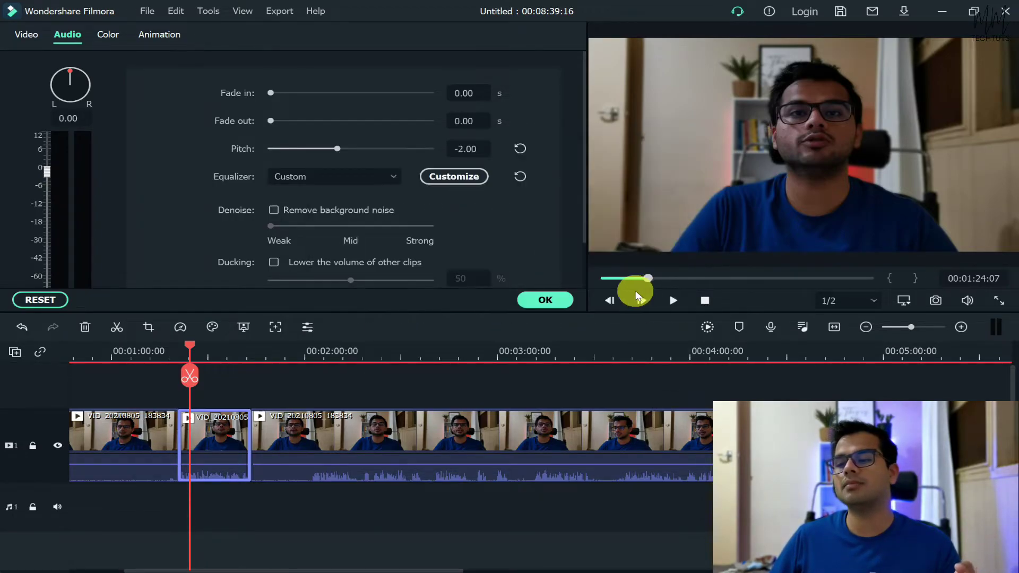
click(310, 215)
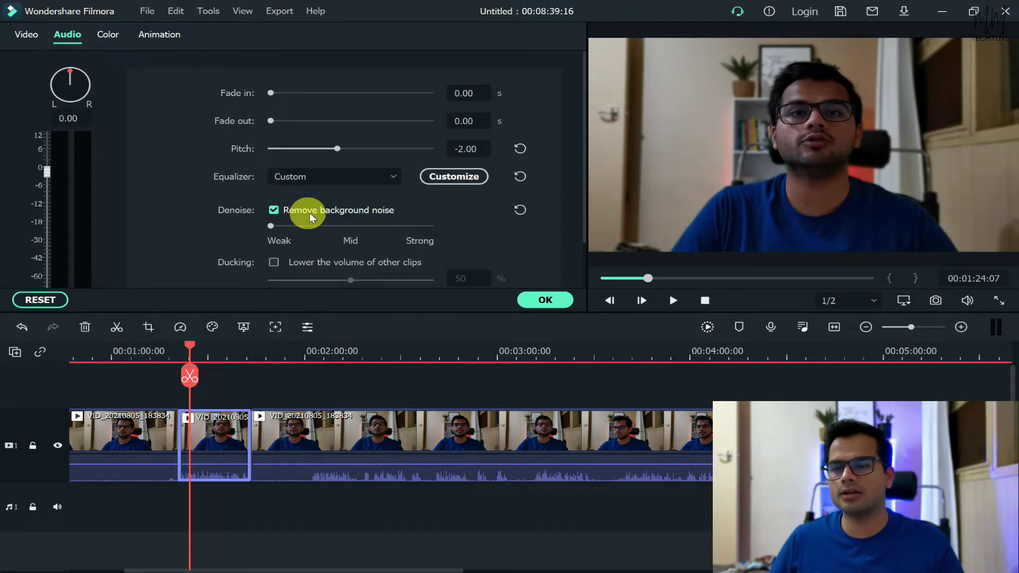
scroll(391, 209, down, 1)
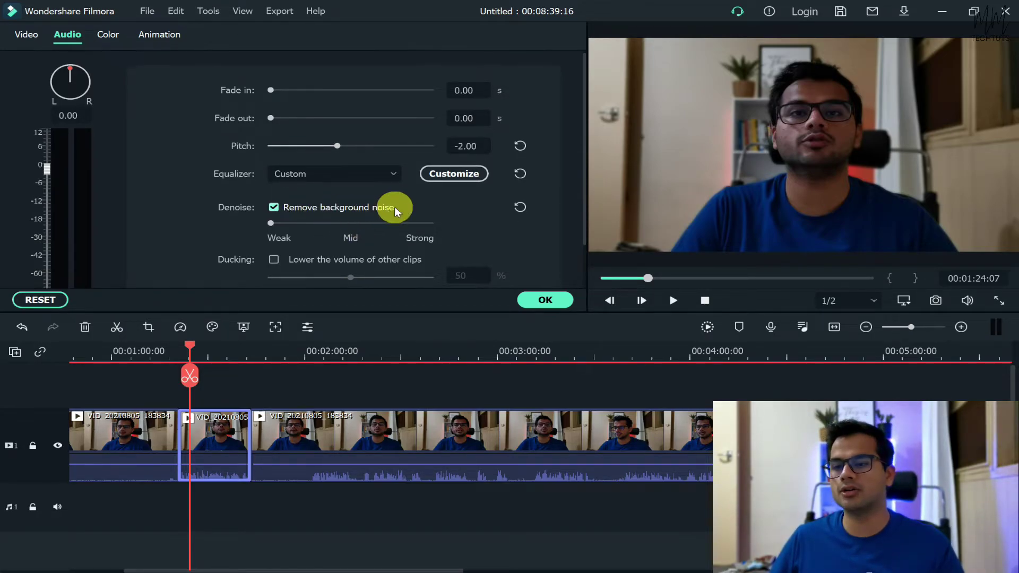
click(431, 224)
click(557, 299)
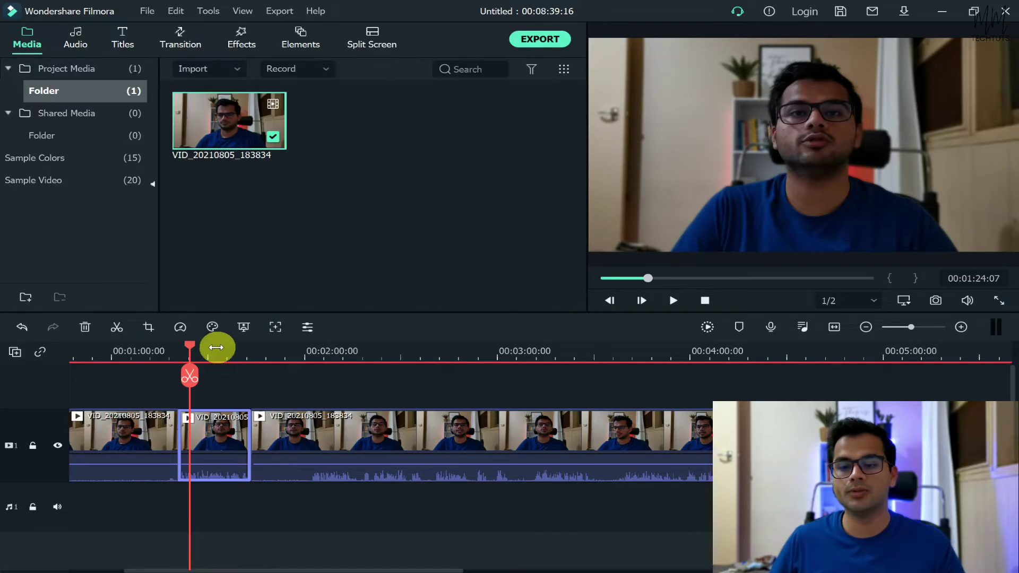
drag(189, 345, 181, 355)
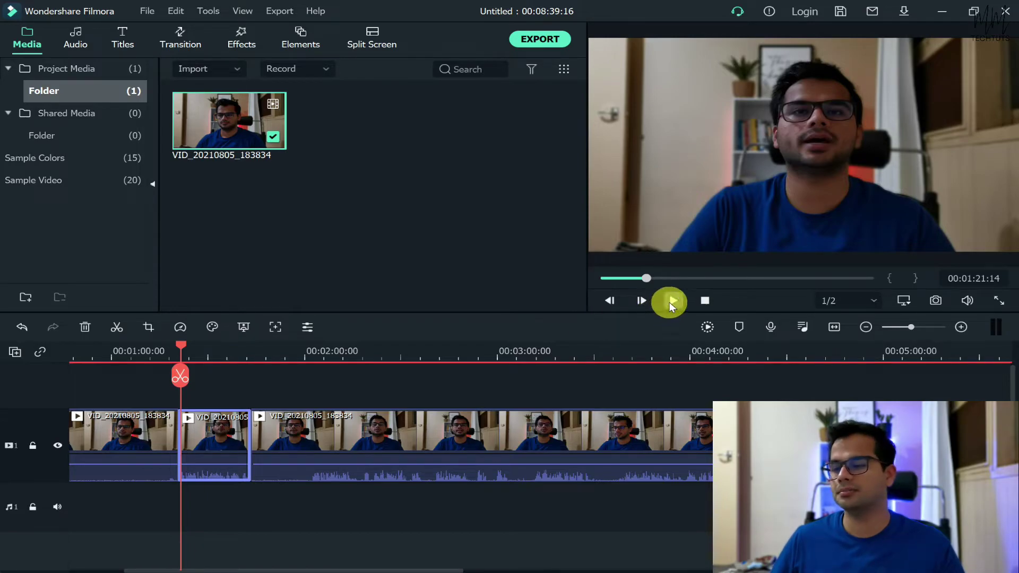
click(669, 302)
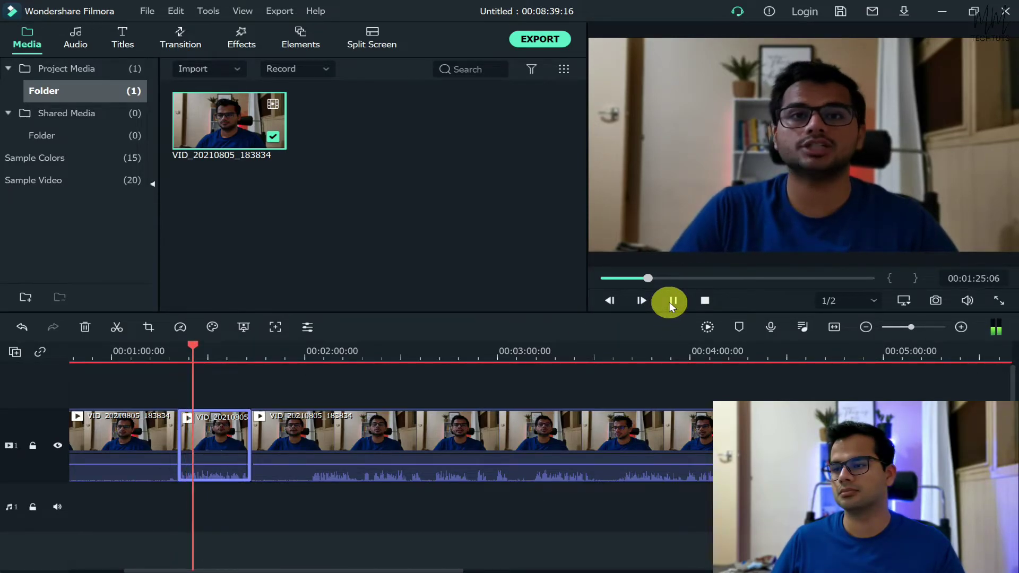
click(669, 302)
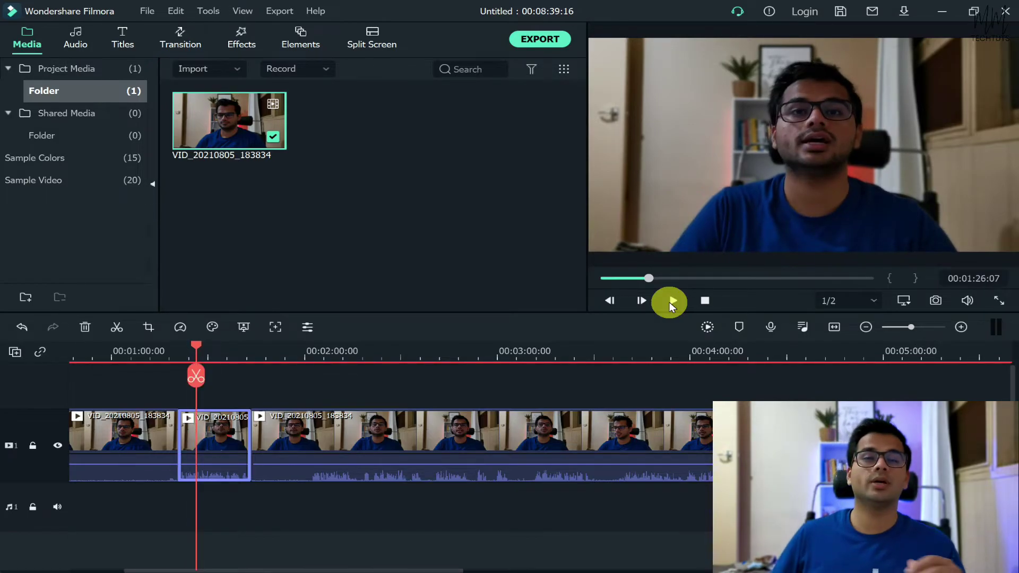